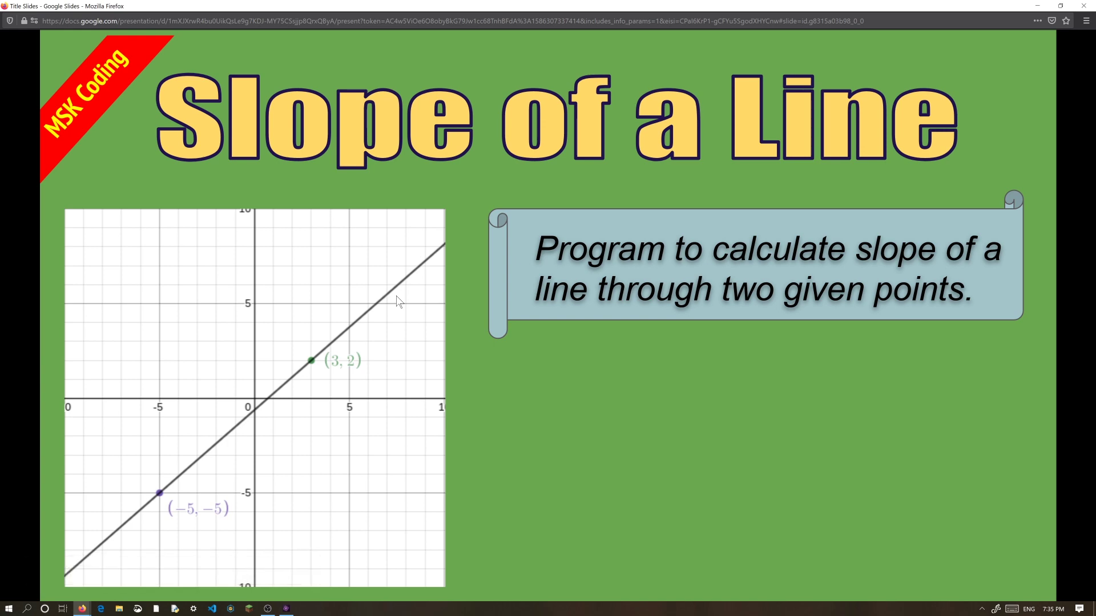
Switch to Desmos and delete the stray 'RR' from the third expression
{"action": "key", "text": "alt+Tab"}
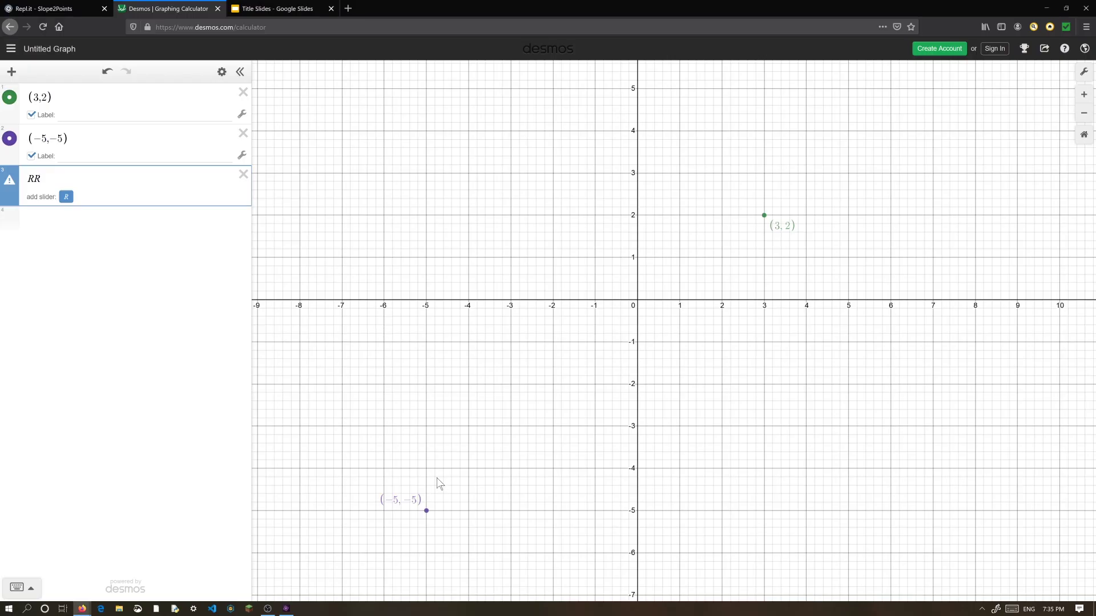
{"action": "key", "text": "BackSpace"}
{"action": "key", "text": "BackSpace"}
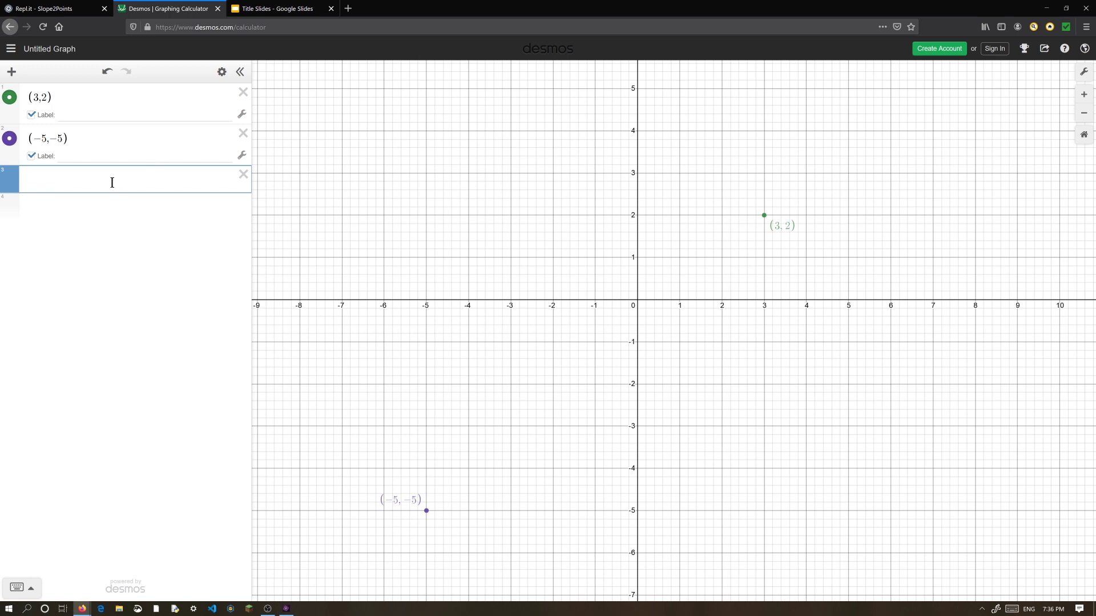
{"action": "type", "text": "7/"}
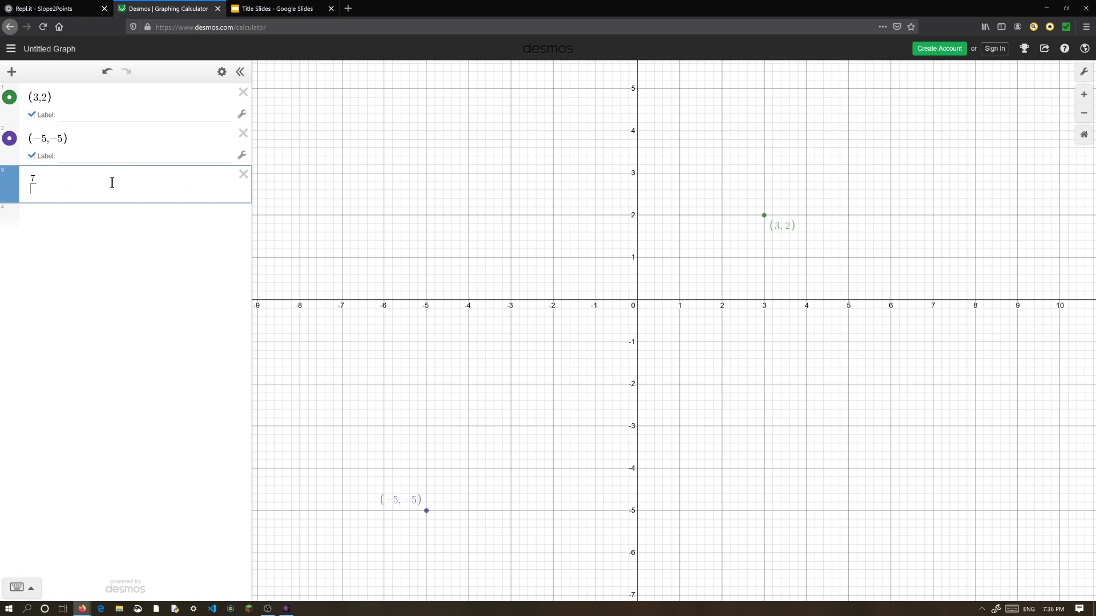
{"action": "type", "text": "8x"}
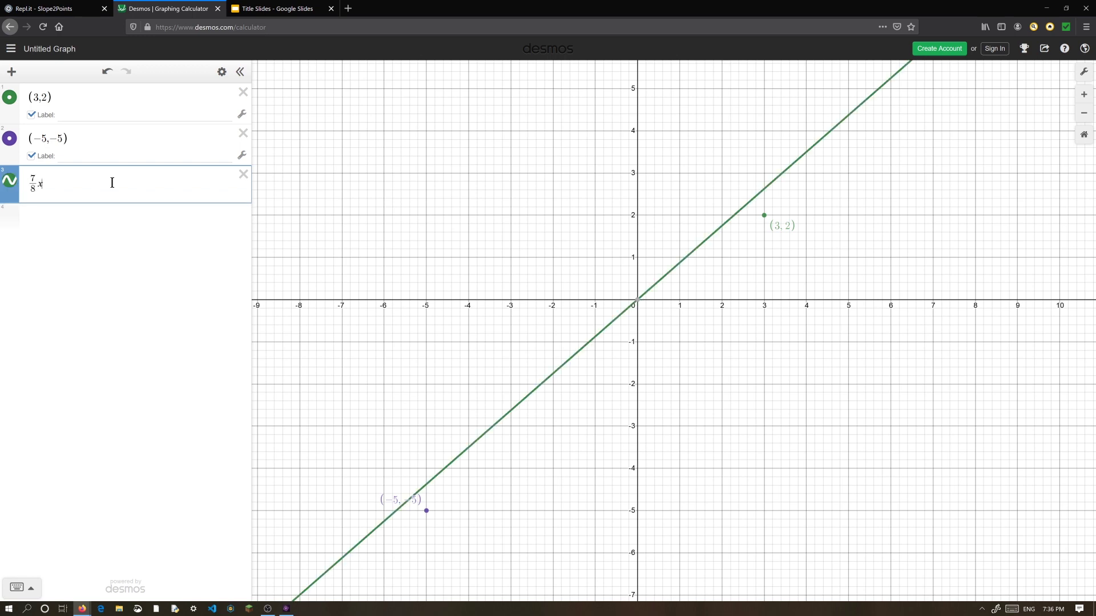
{"action": "type", "text": "+"}
Remove the plus sign so expression 3 graphs y = 7/8x − 0.625
{"action": "key", "text": "BackSpace"}
{"action": "type", "text": "-0."}
{"action": "type", "text": "625"}
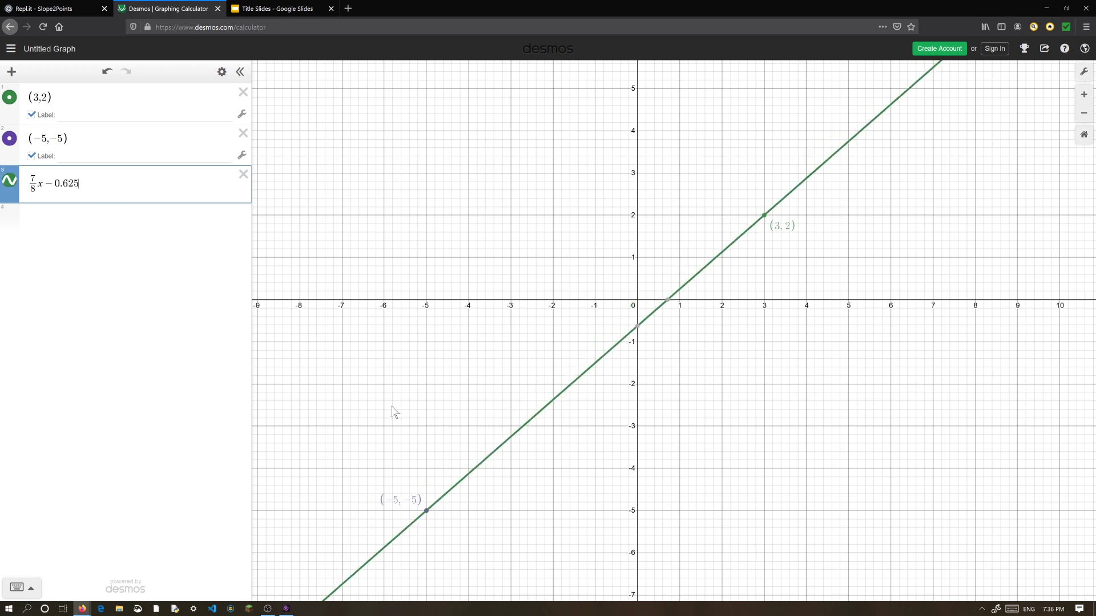
{"action": "left_click", "coordinate": [467, 427]}
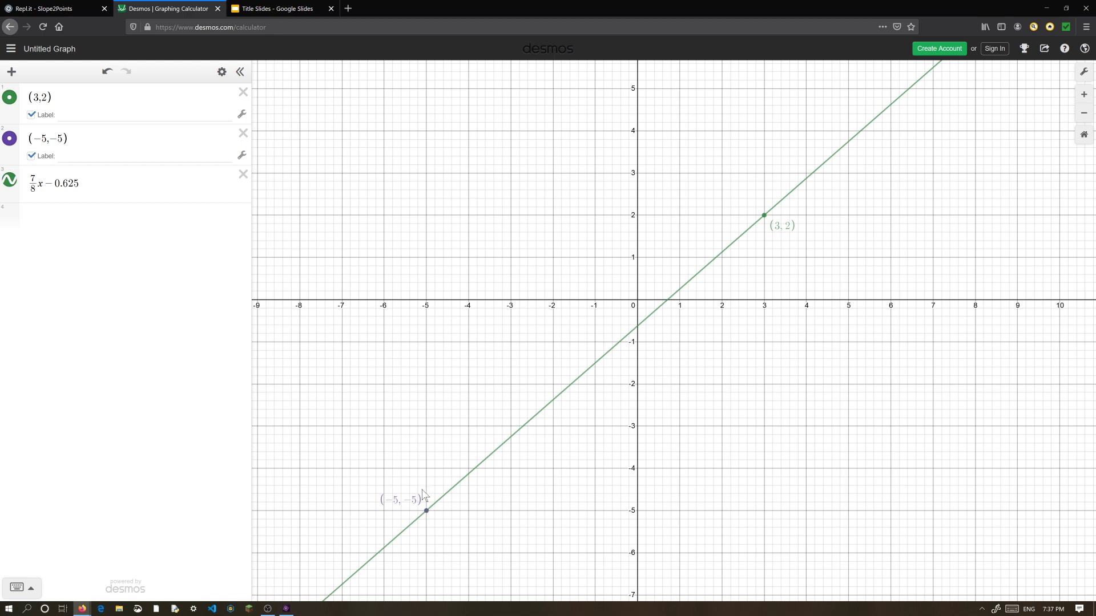
Switch to the Slope2Points repl and clear the previous run's console output
{"action": "left_click", "coordinate": [30, 10]}
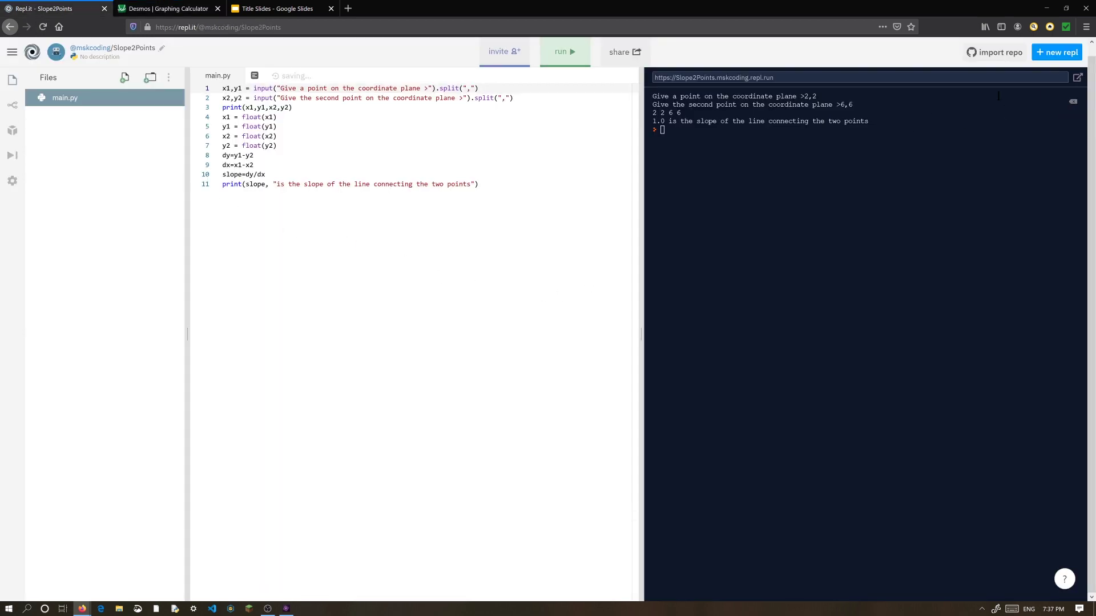
{"action": "left_click", "coordinate": [1073, 101]}
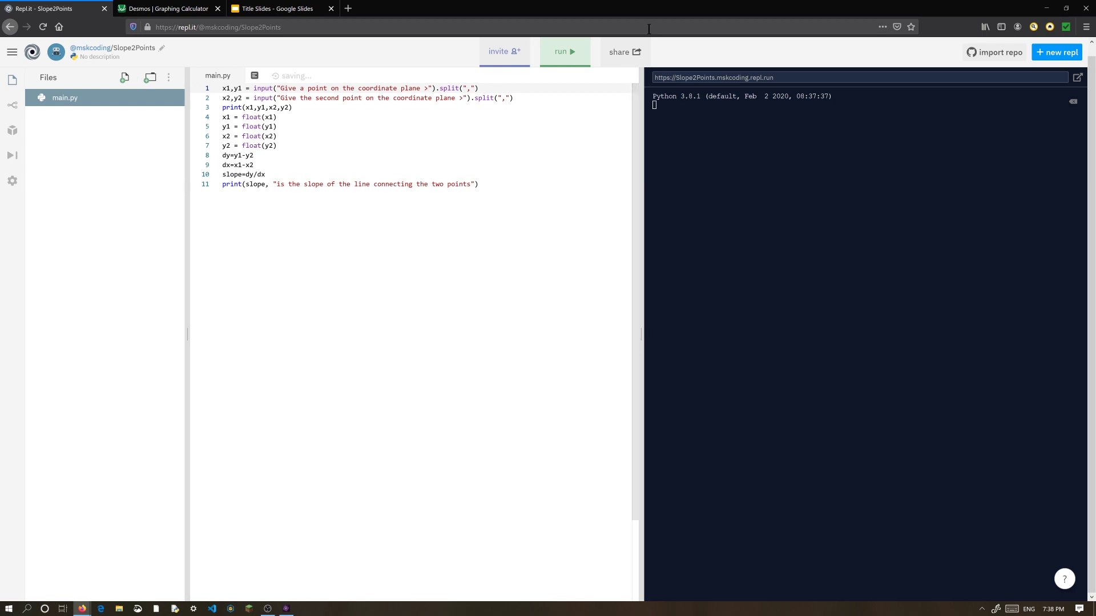
Run Slope2Points with points 3,2 and -5,-5, getting a slope of 0.875
{"action": "key", "text": "ctrl+Return"}
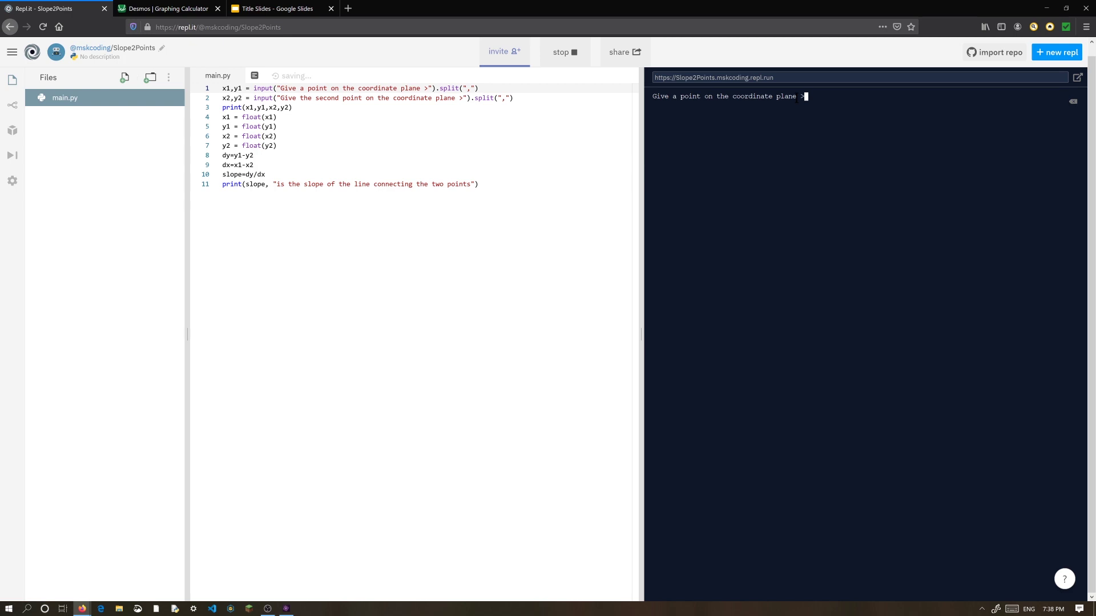
{"action": "type", "text": "3,2"}
{"action": "key", "text": "Return"}
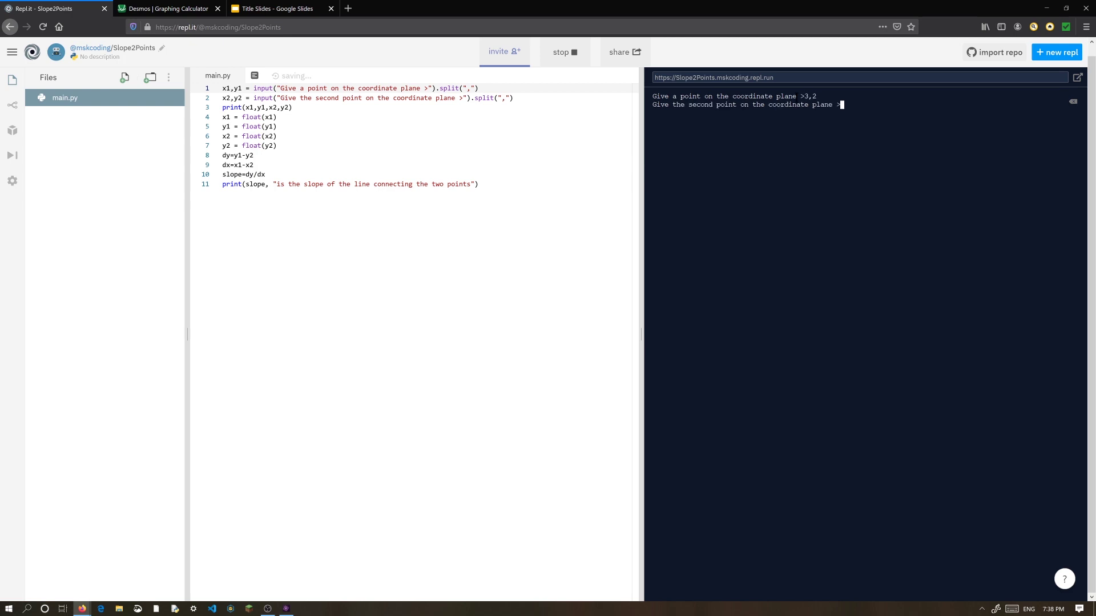
{"action": "type", "text": "-5,"}
{"action": "type", "text": "-5"}
{"action": "key", "text": "Return"}
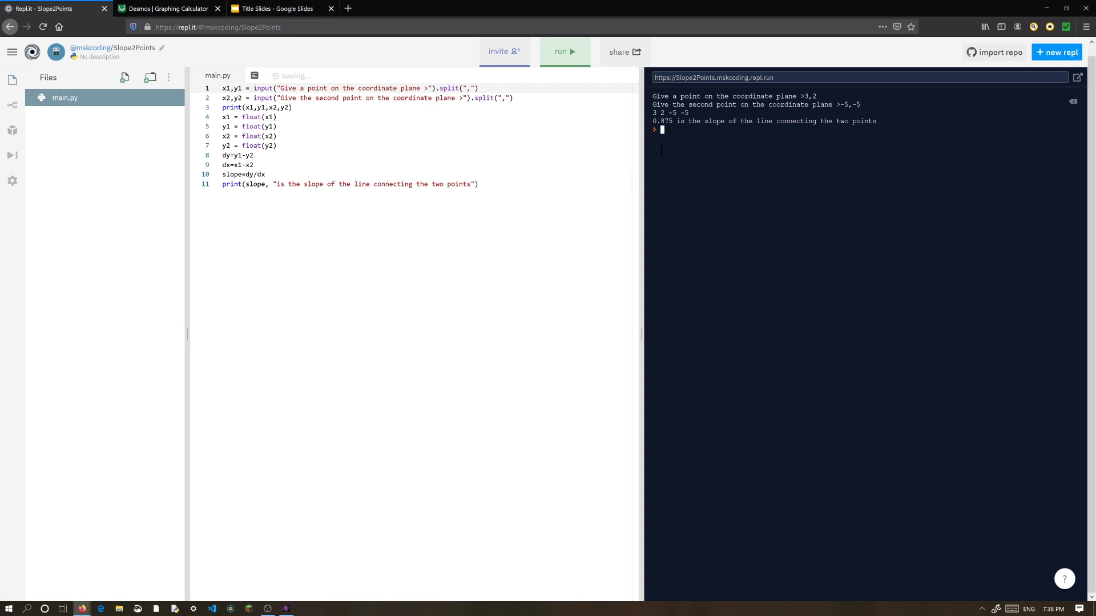
{"action": "key", "text": "ctrl+Return"}
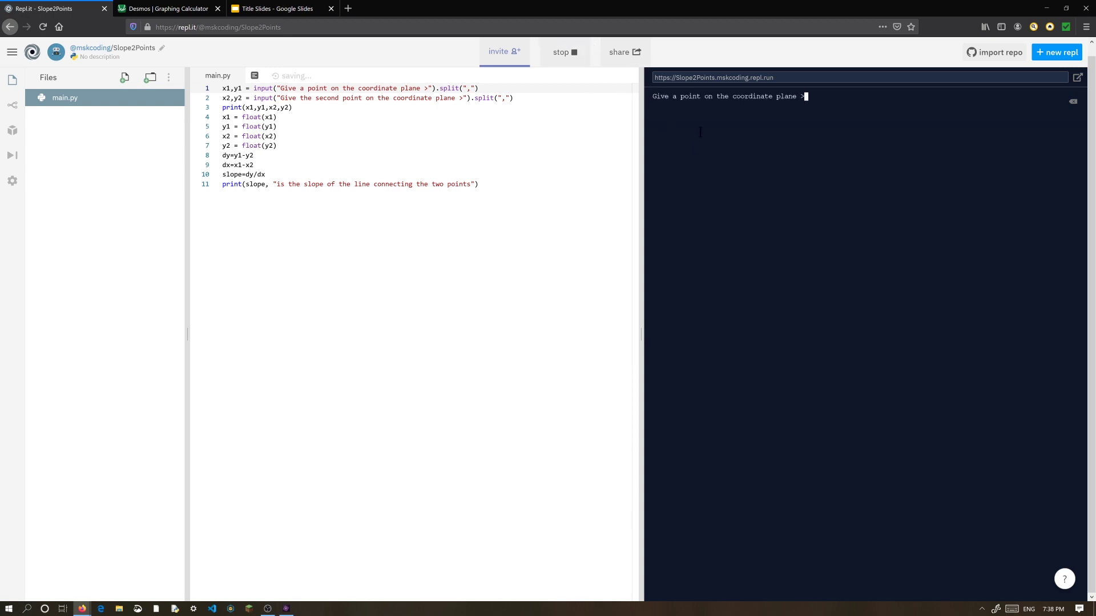
{"action": "type", "text": "0"}
Enter points 4.5,-7 and 6,2, fixing a mistyped zero, to get slope 6.0
{"action": "key", "text": "BackSpace"}
{"action": "type", "text": "4."}
{"action": "type", "text": "5,"}
{"action": "type", "text": "-7"}
{"action": "key", "text": "Return"}
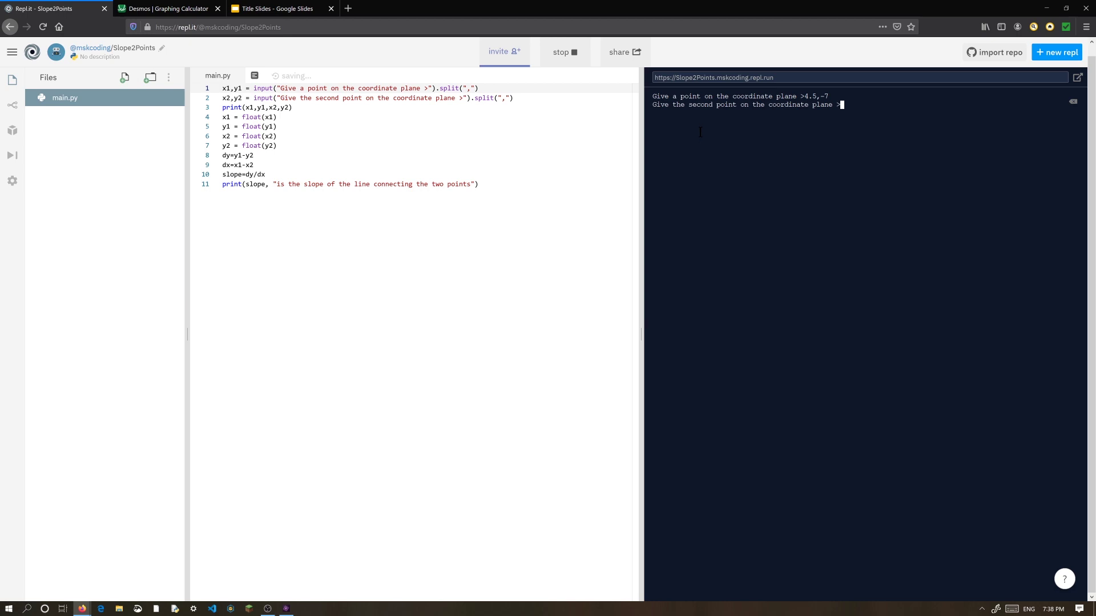
{"action": "type", "text": "6,2"}
{"action": "key", "text": "Return"}
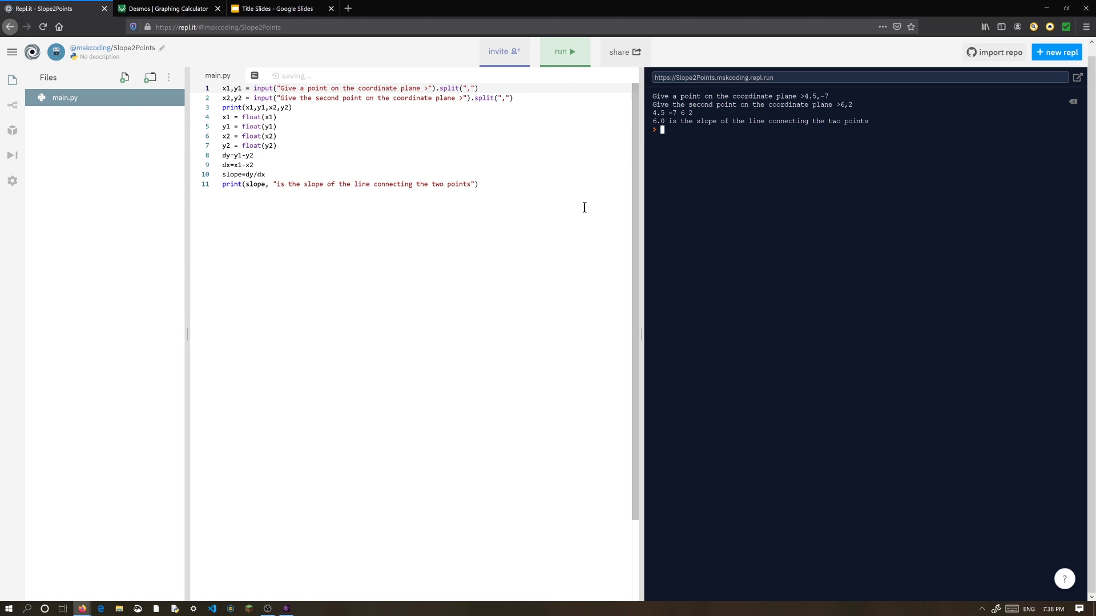
Rerun the program with points 3,3 and 6,6 and highlight the 1.0 result
{"action": "left_click", "coordinate": [572, 55]}
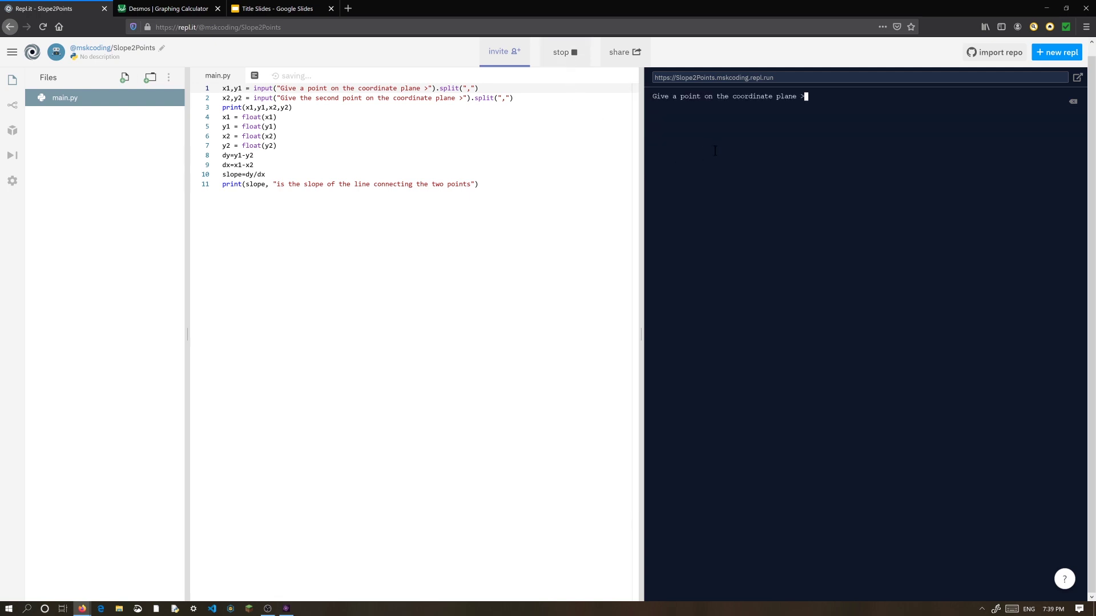
{"action": "type", "text": "3,3"}
{"action": "key", "text": "Return"}
{"action": "type", "text": "6,6"}
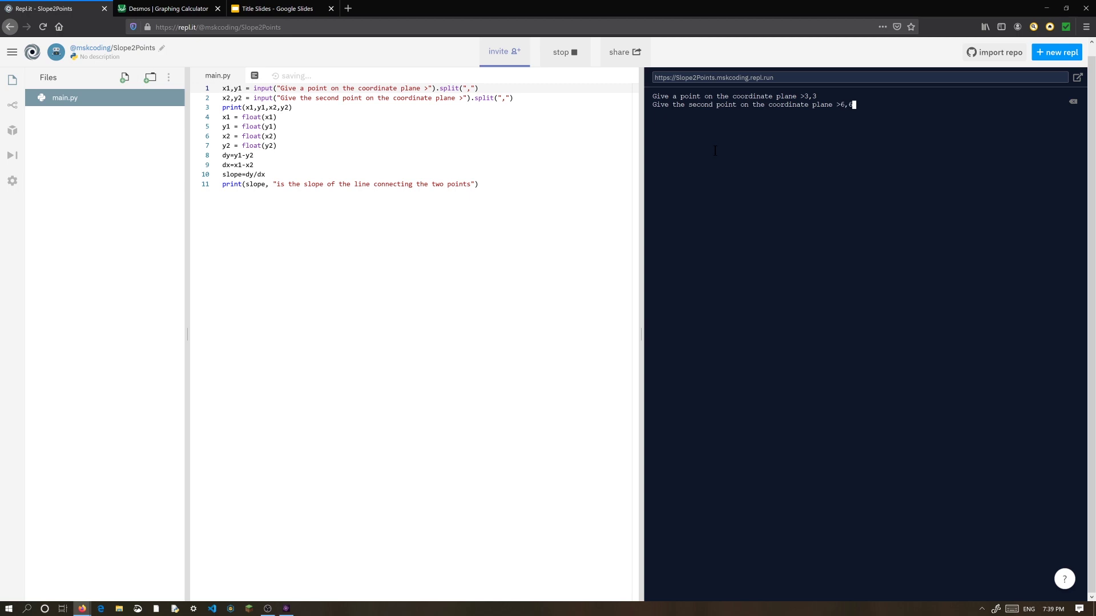
{"action": "key", "text": "Return"}
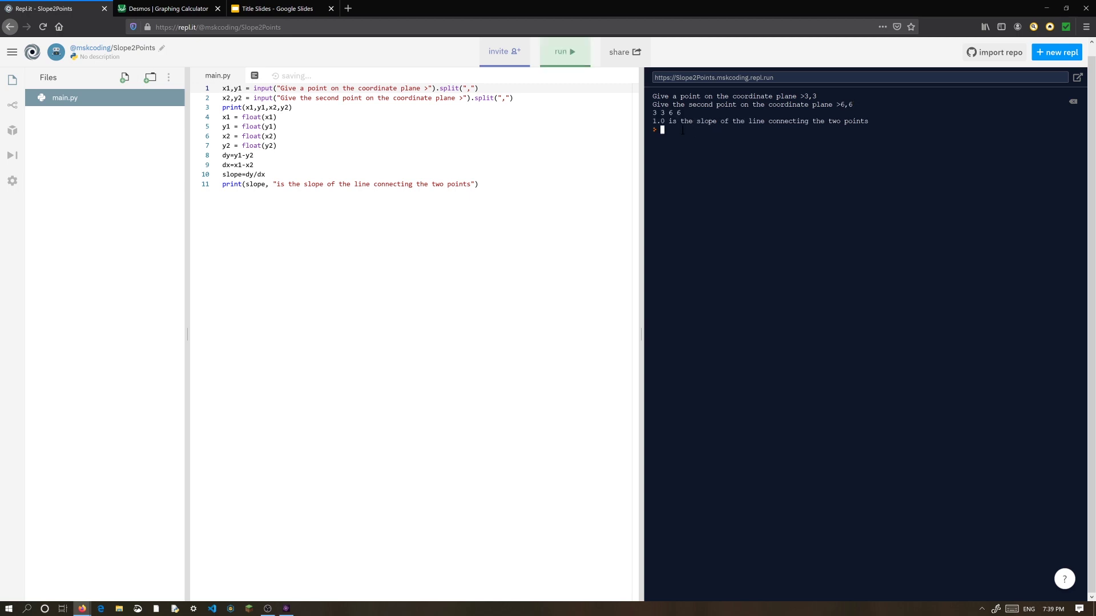
{"action": "double_click", "coordinate": [657, 121]}
{"action": "left_click", "coordinate": [657, 120]}
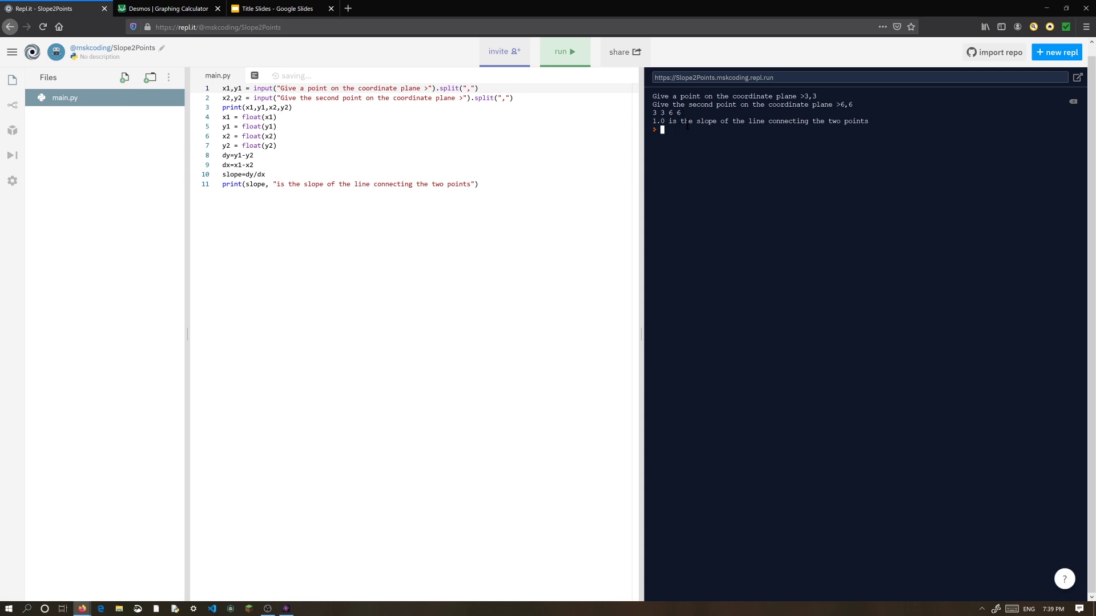